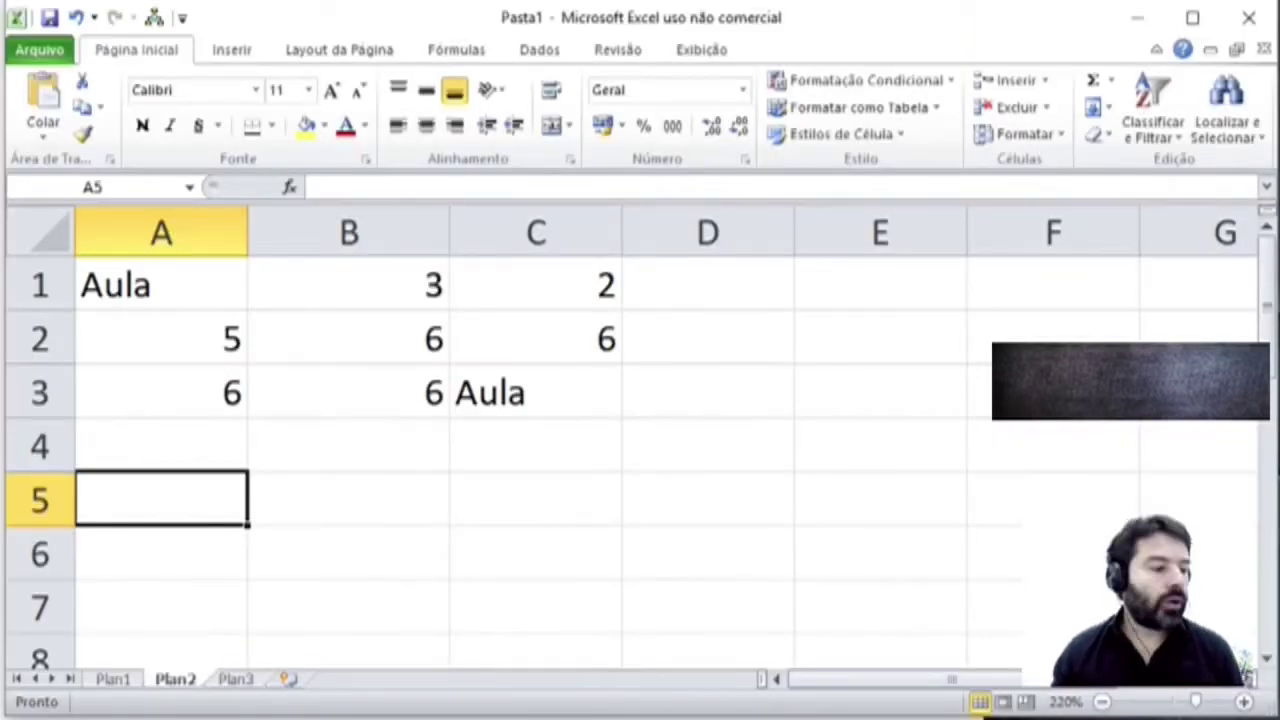
Zoom the sheet in slightly and start =CONT.SE(A1:C3; in cell A5
left_click_drag(1195, 703, 1207, 707)
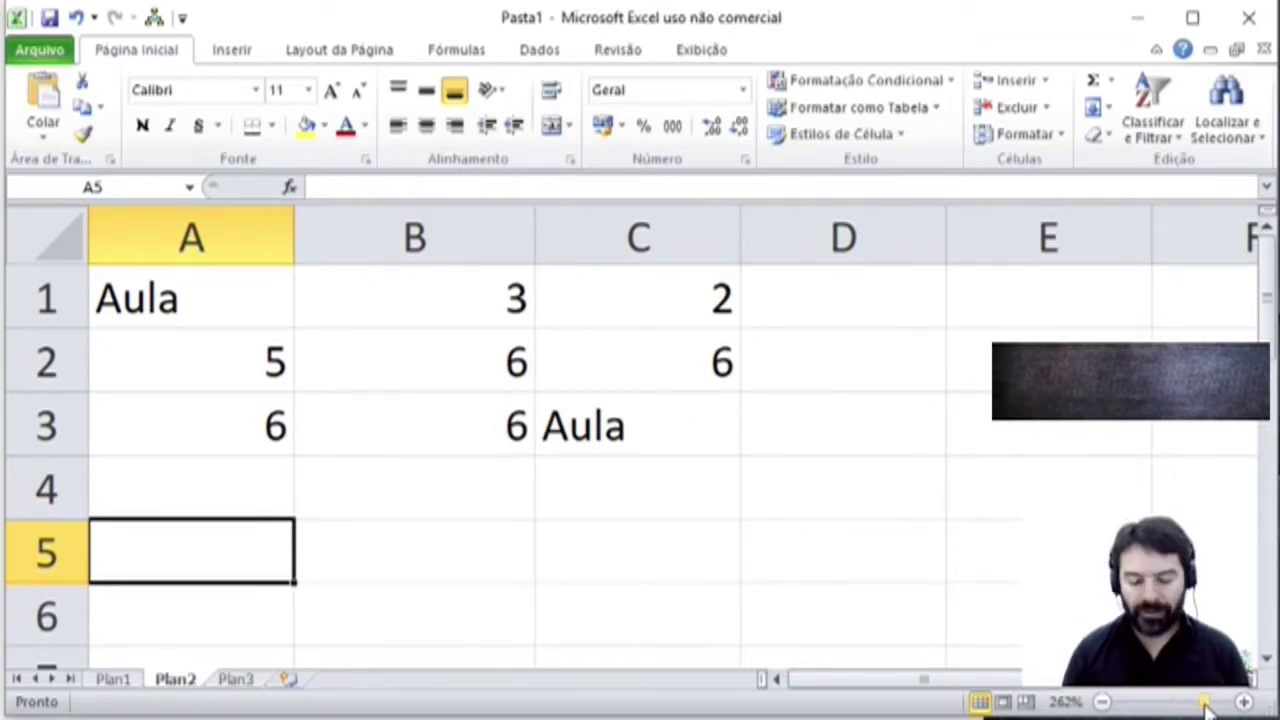
type("=CON")
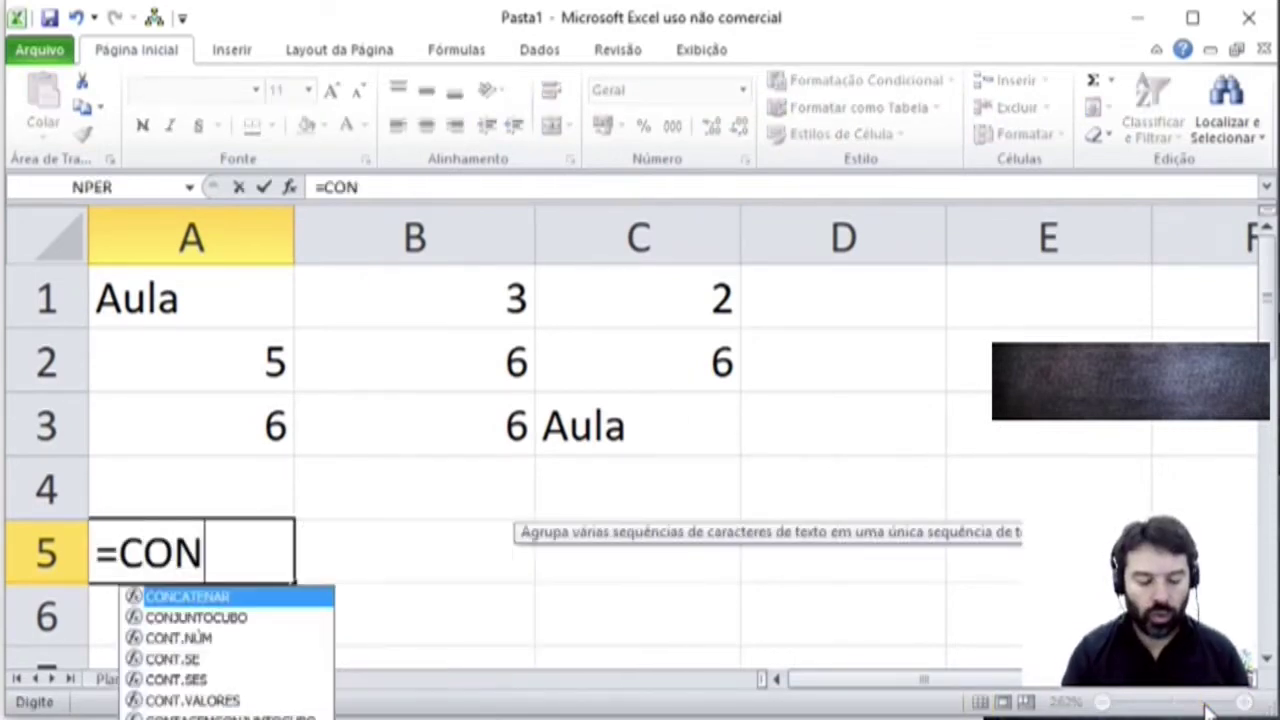
type("T.SE(")
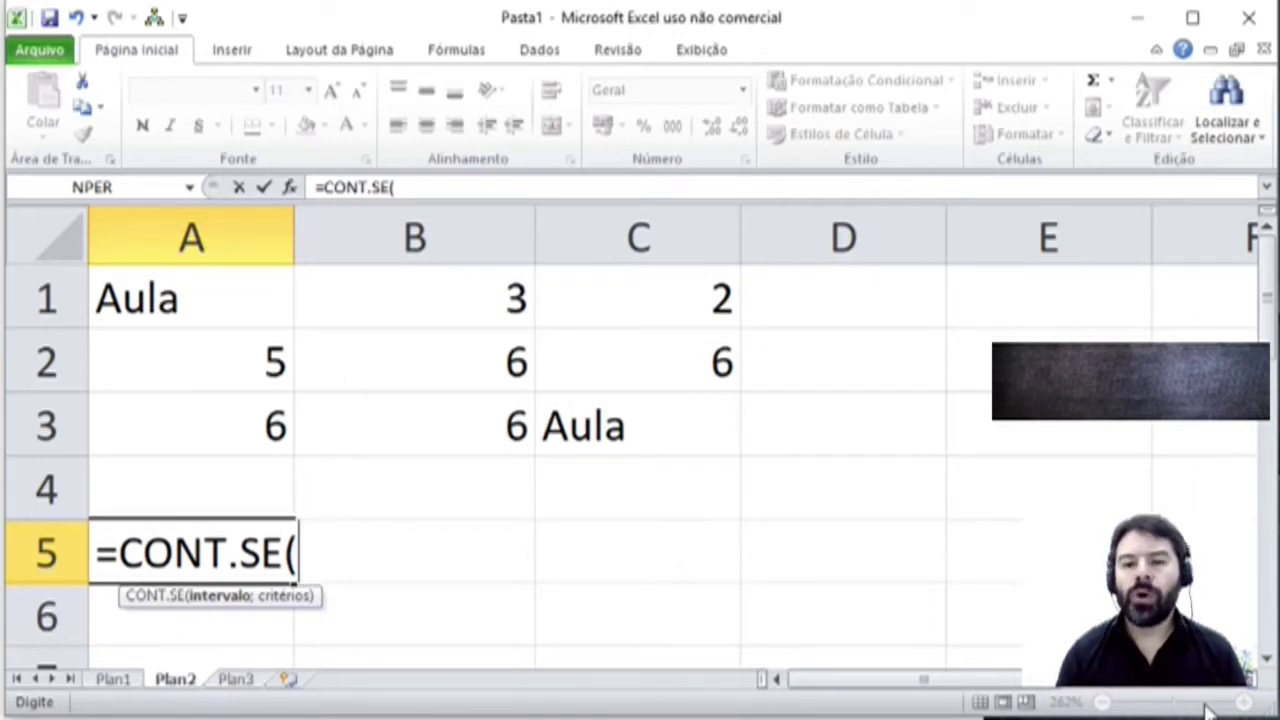
type("A1:C3")
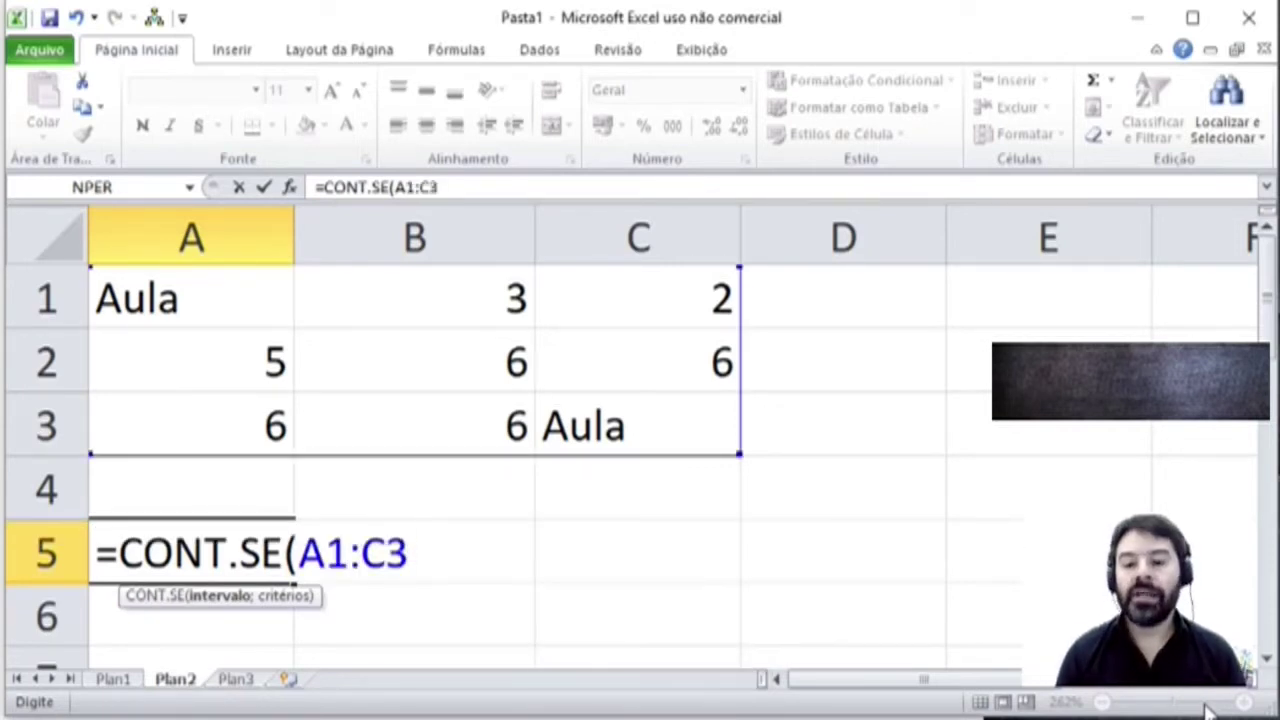
type(";")
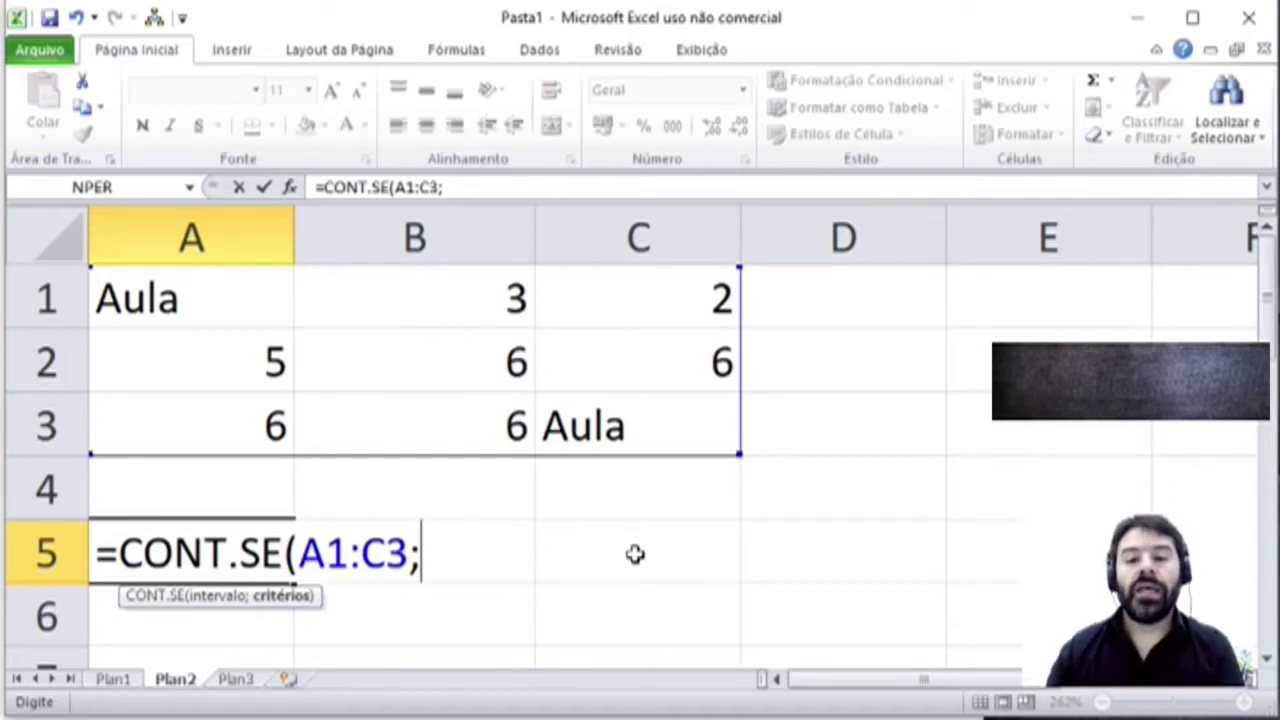
Finish A5's formula as =CONT.SE(A1:C3;"<6") to count values below 6
type("\"")
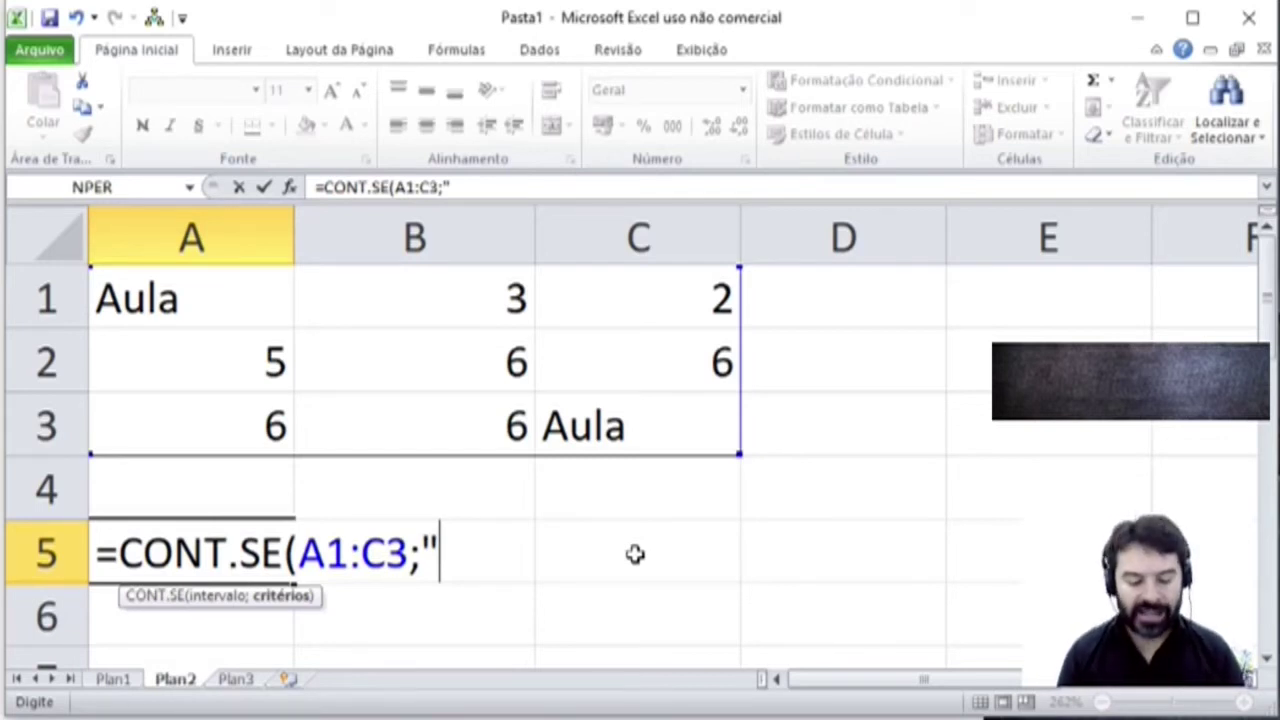
type("<")
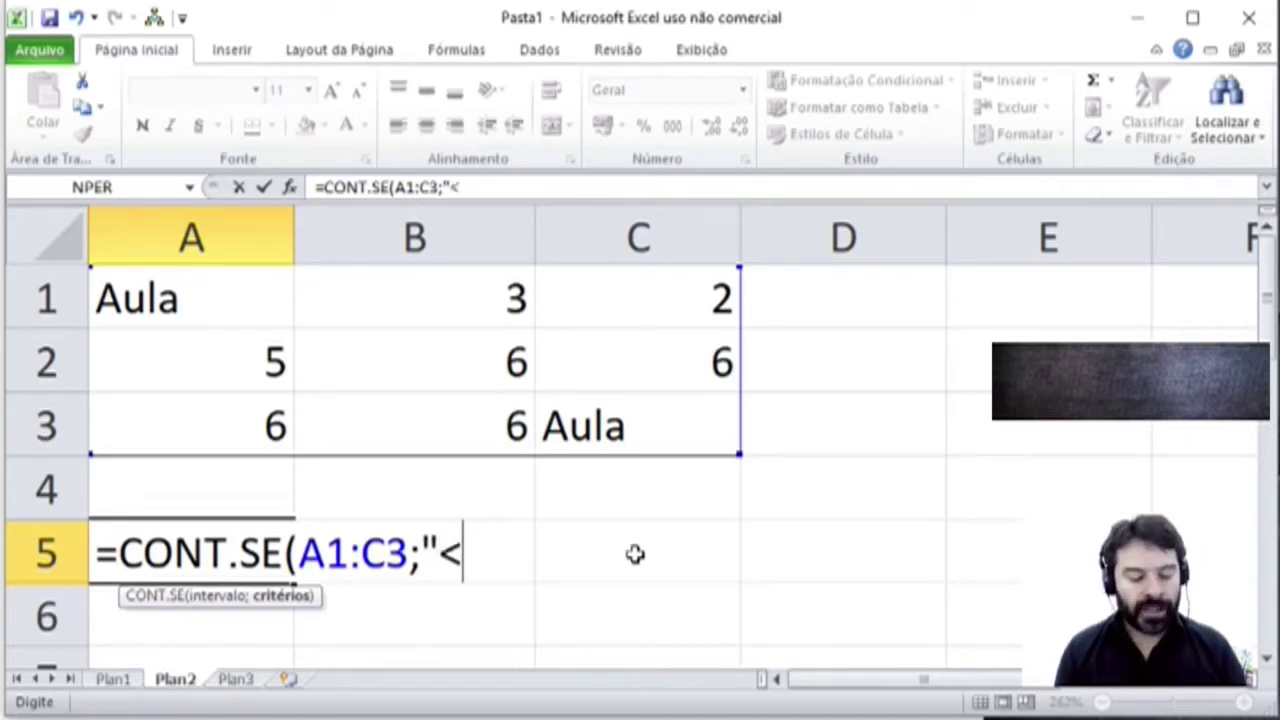
type("6\")")
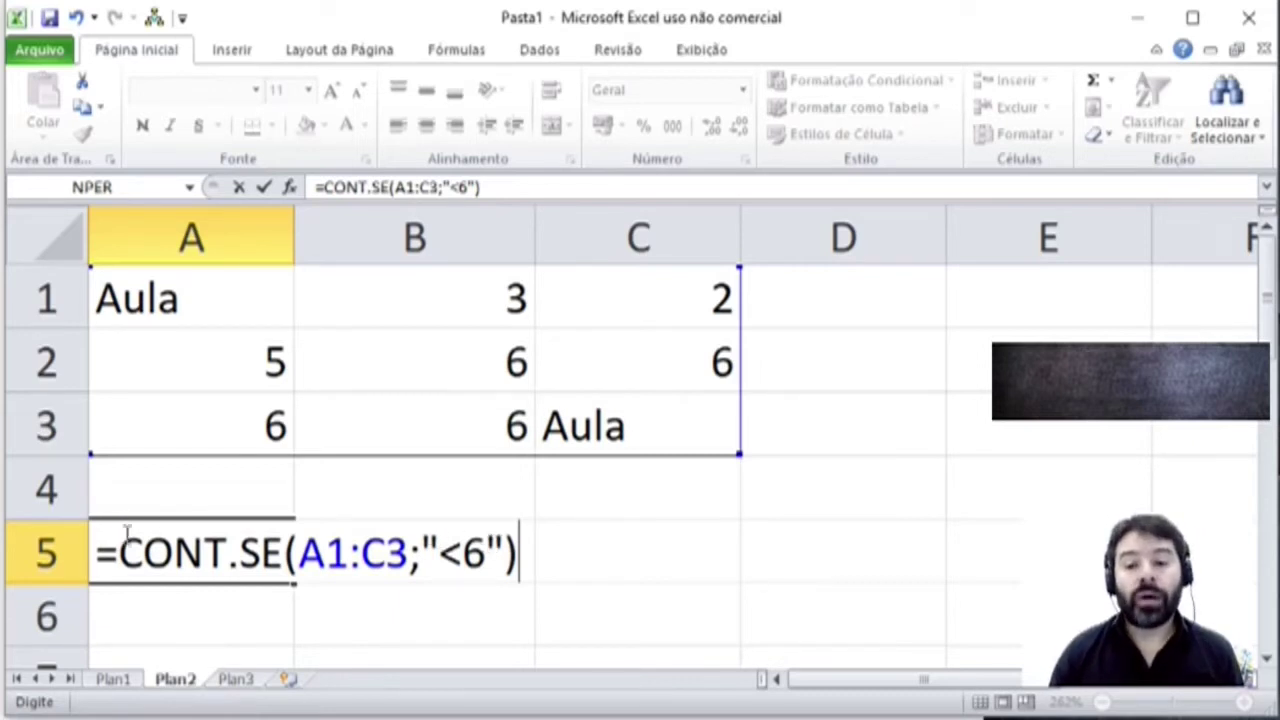
left_click_drag(121, 548, 230, 552)
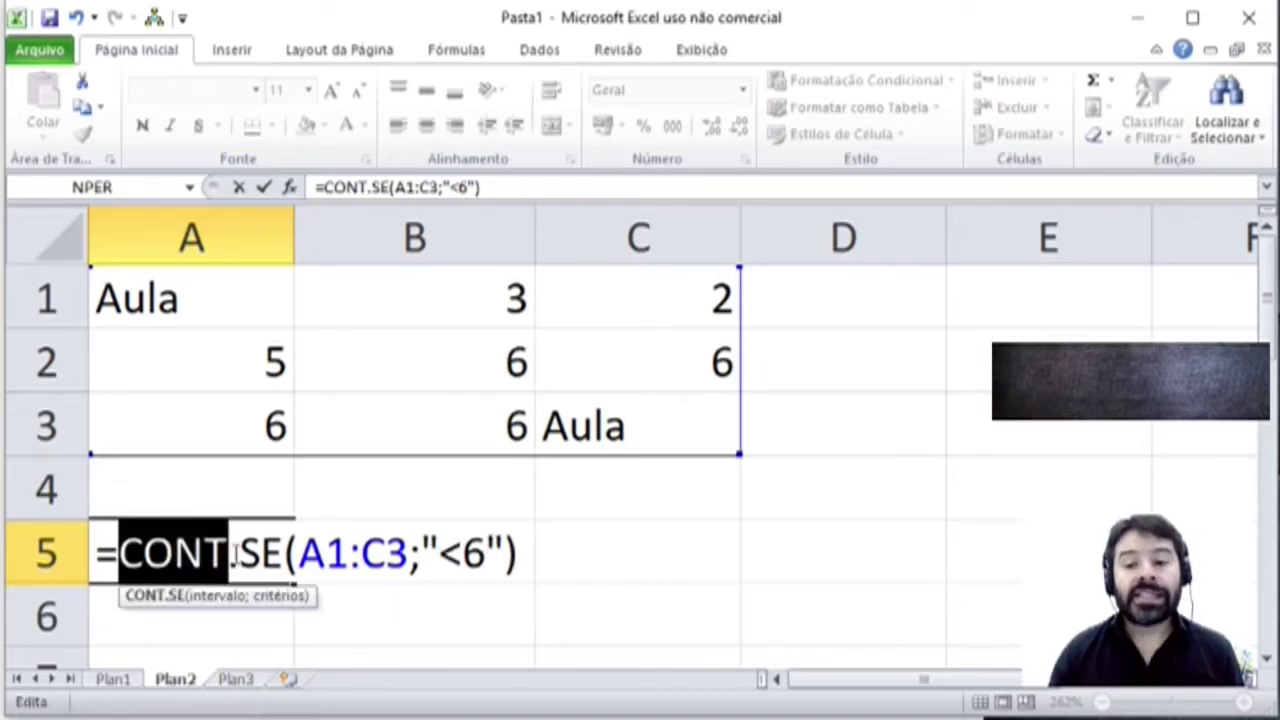
left_click_drag(240, 553, 406, 553)
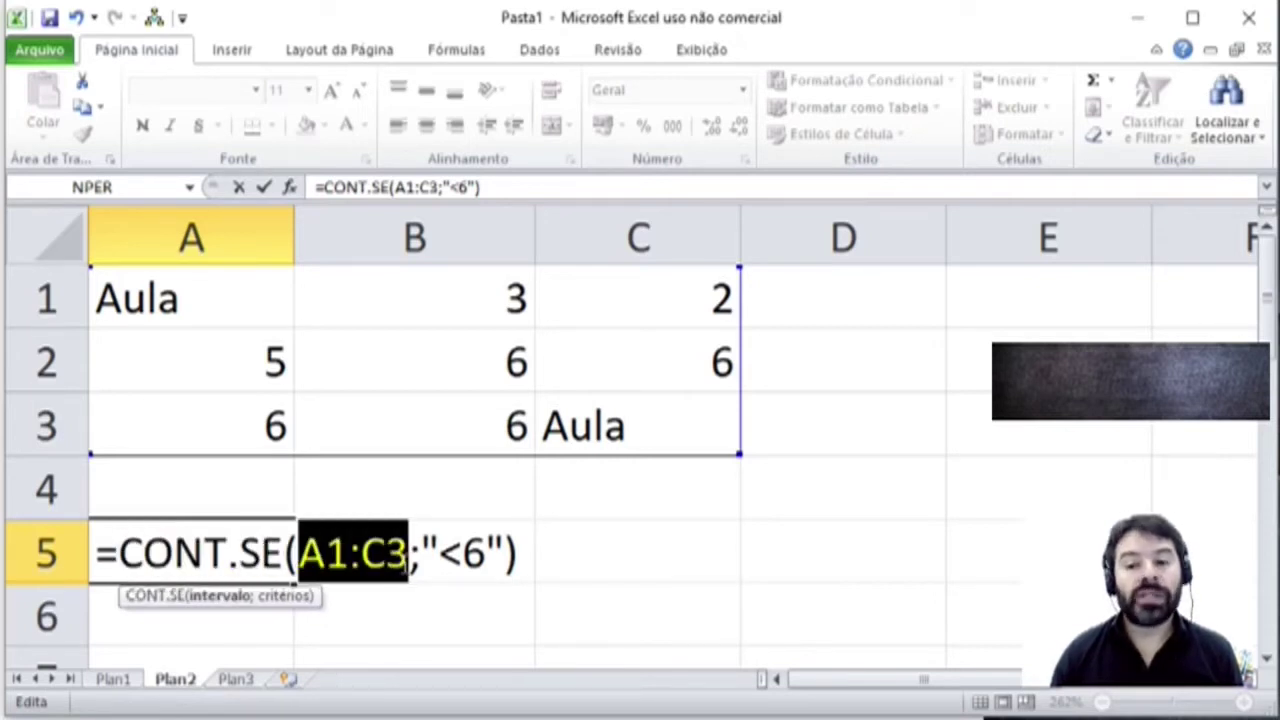
left_click_drag(422, 553, 502, 553)
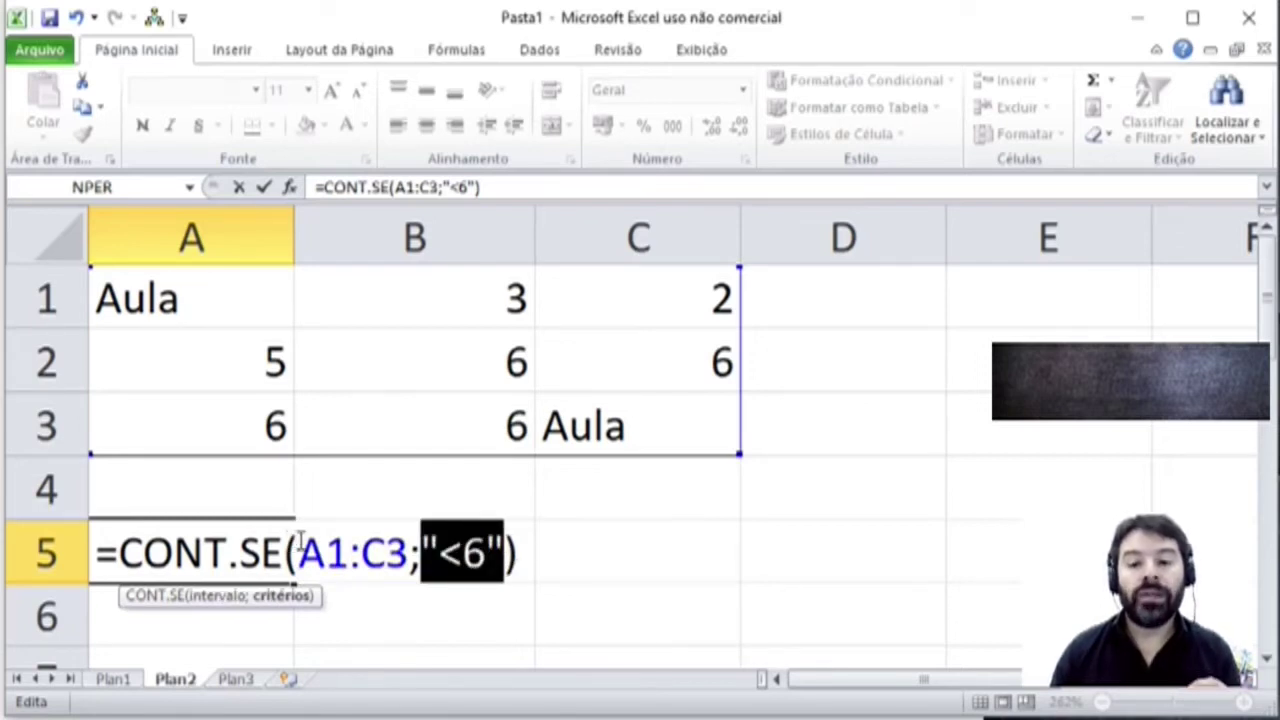
left_click_drag(296, 550, 411, 550)
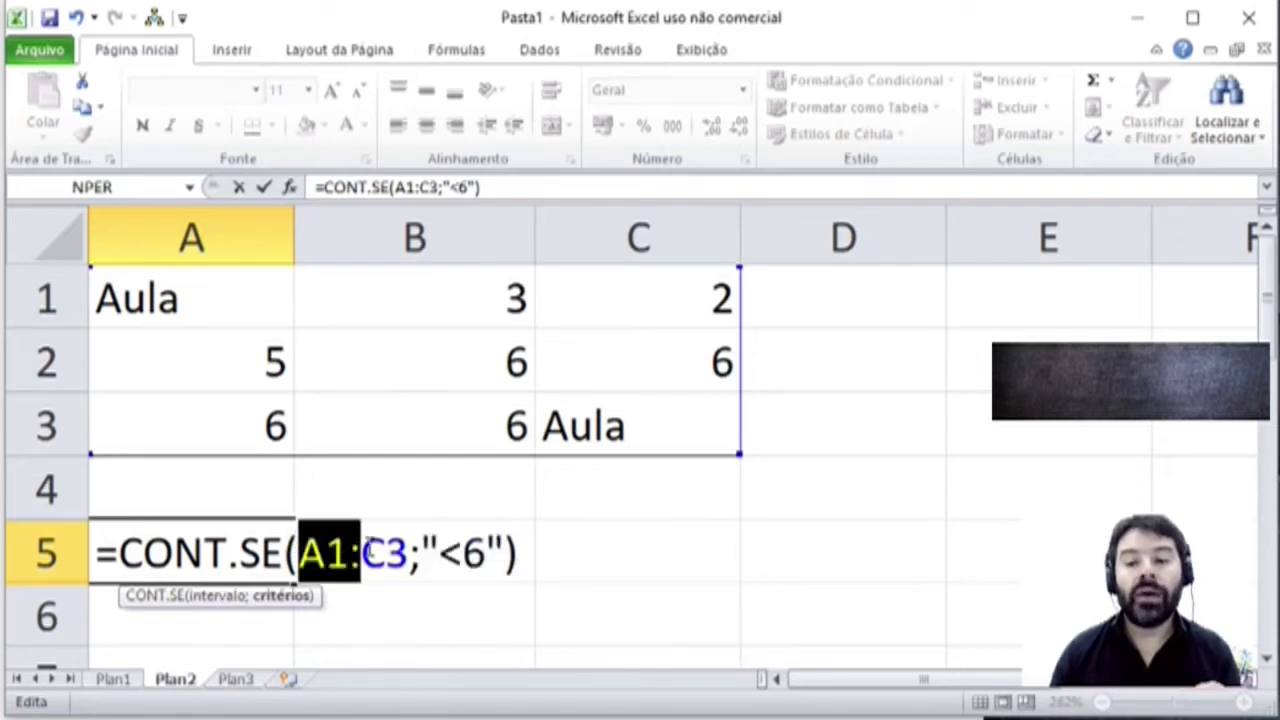
left_click(426, 553)
left_click_drag(426, 553, 516, 560)
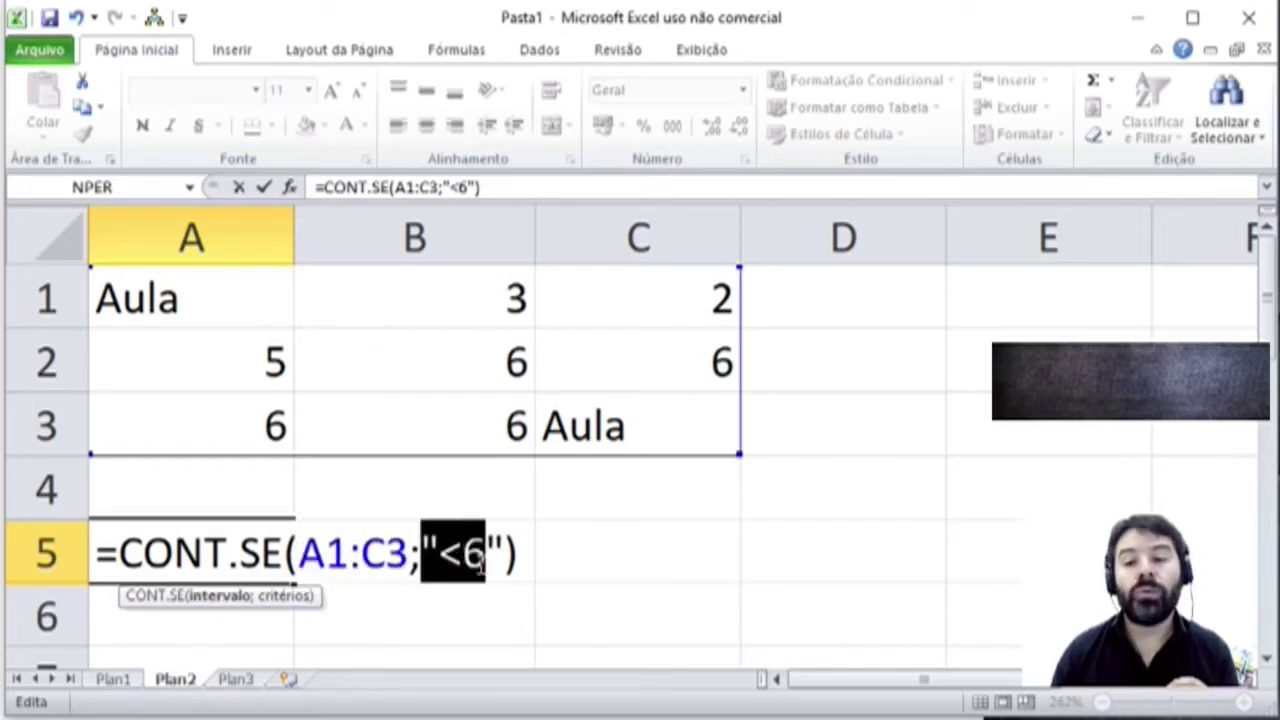
left_click(516, 558)
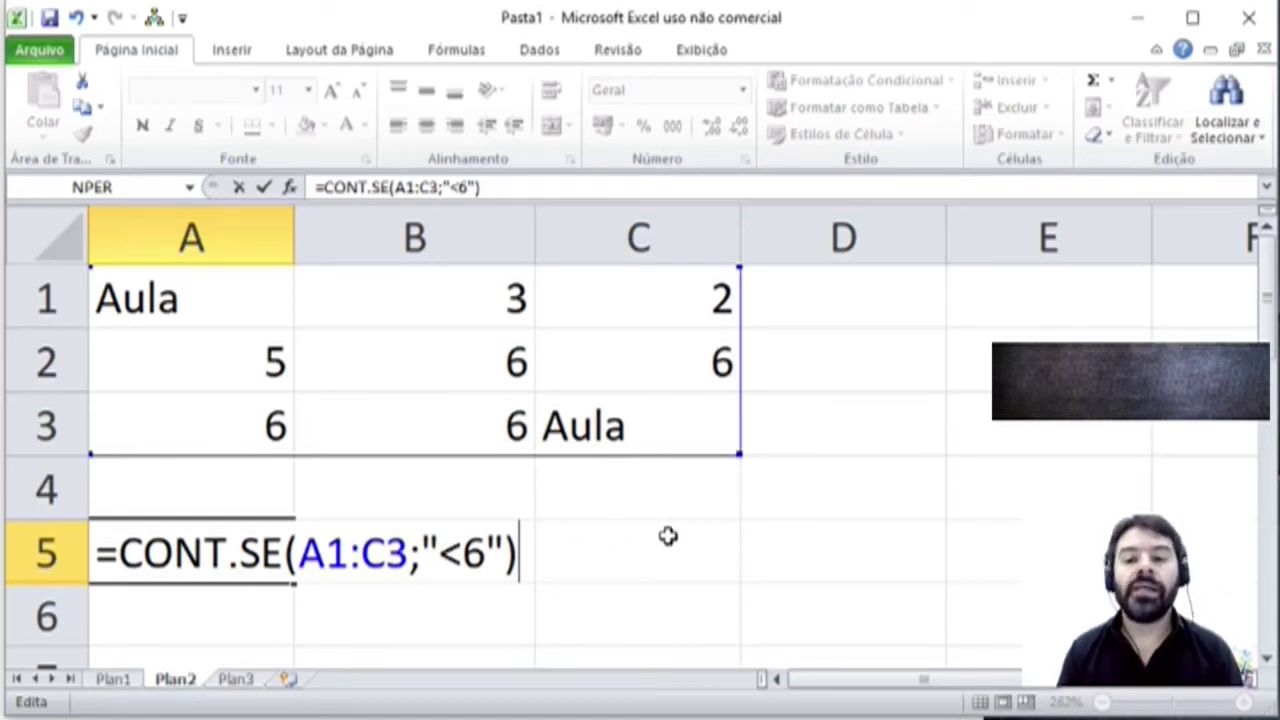
key("Return")
Replace A5's "<6" criterion with 6, so the count becomes 4
key("Up")
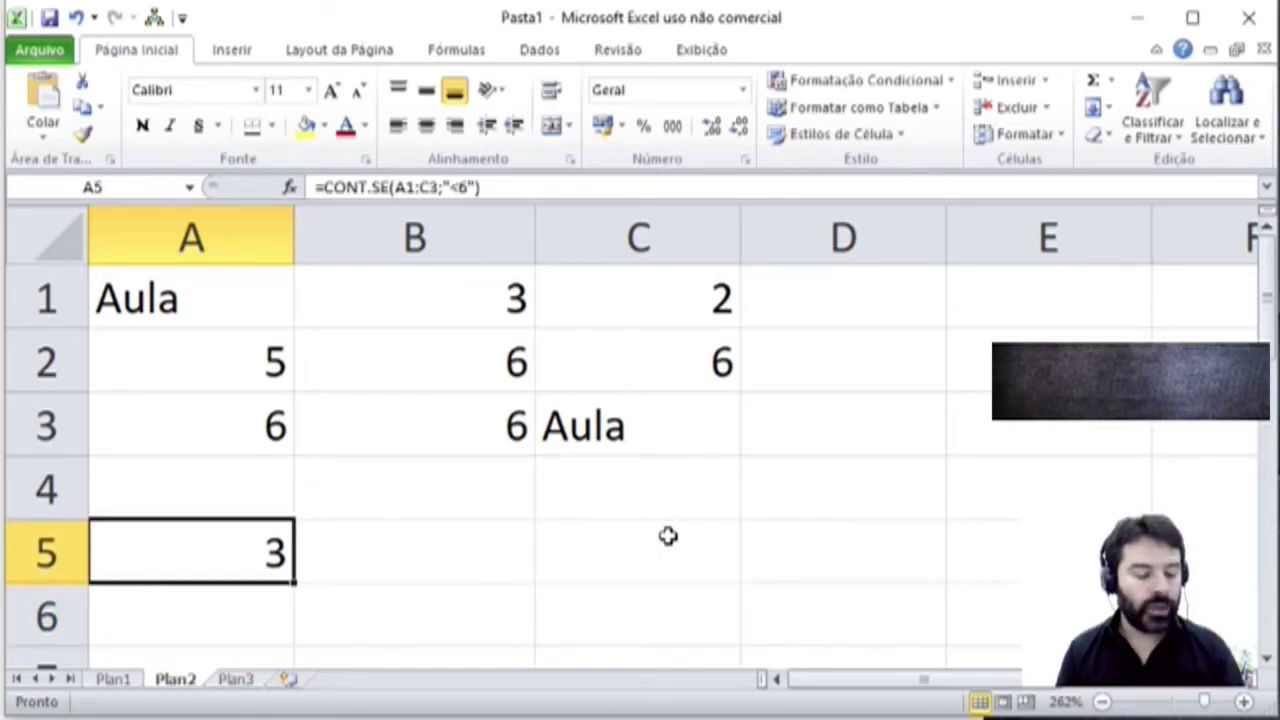
key("F2")
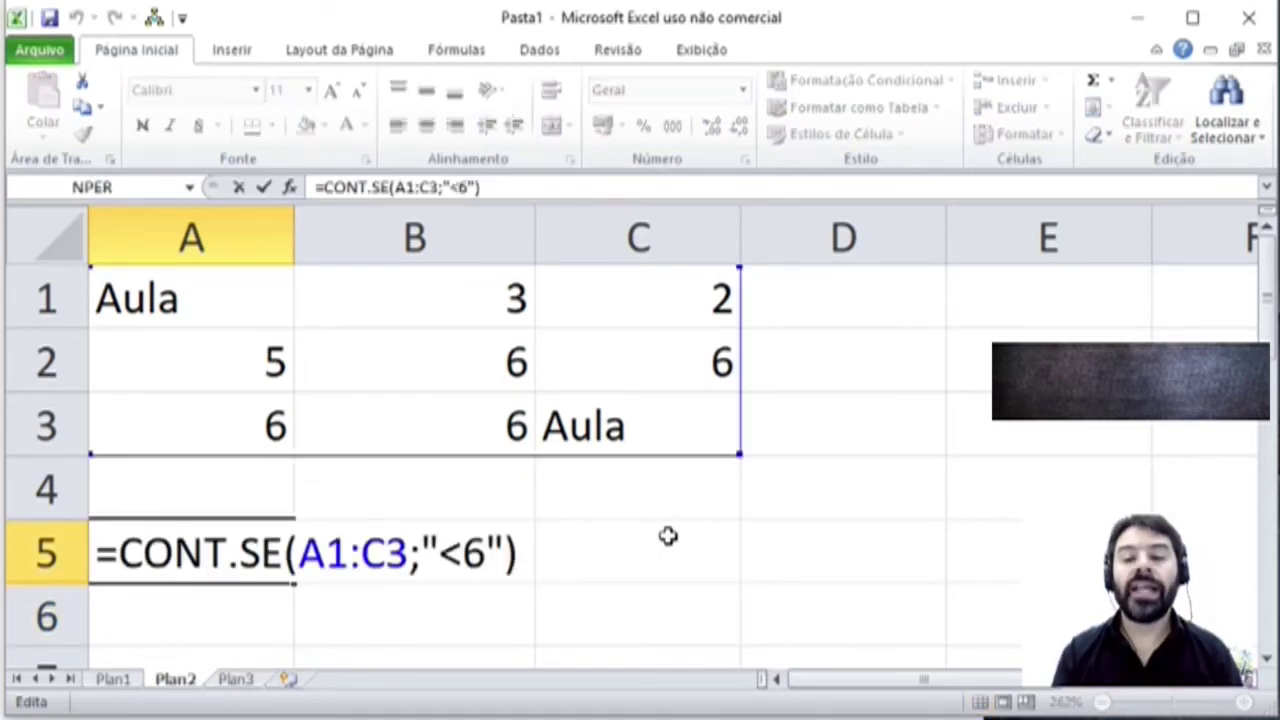
key("BackSpace")
key("BackSpace")
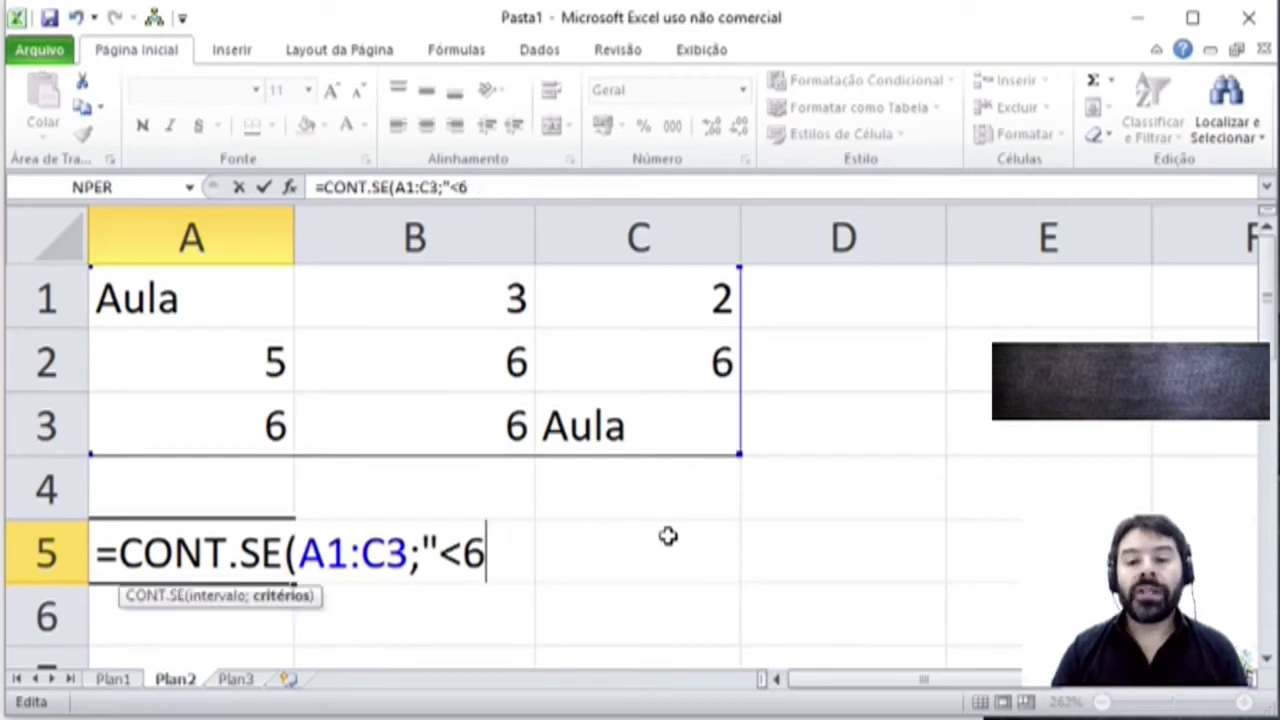
key("BackSpace")
key("BackSpace")
key("BackSpace")
type("6)")
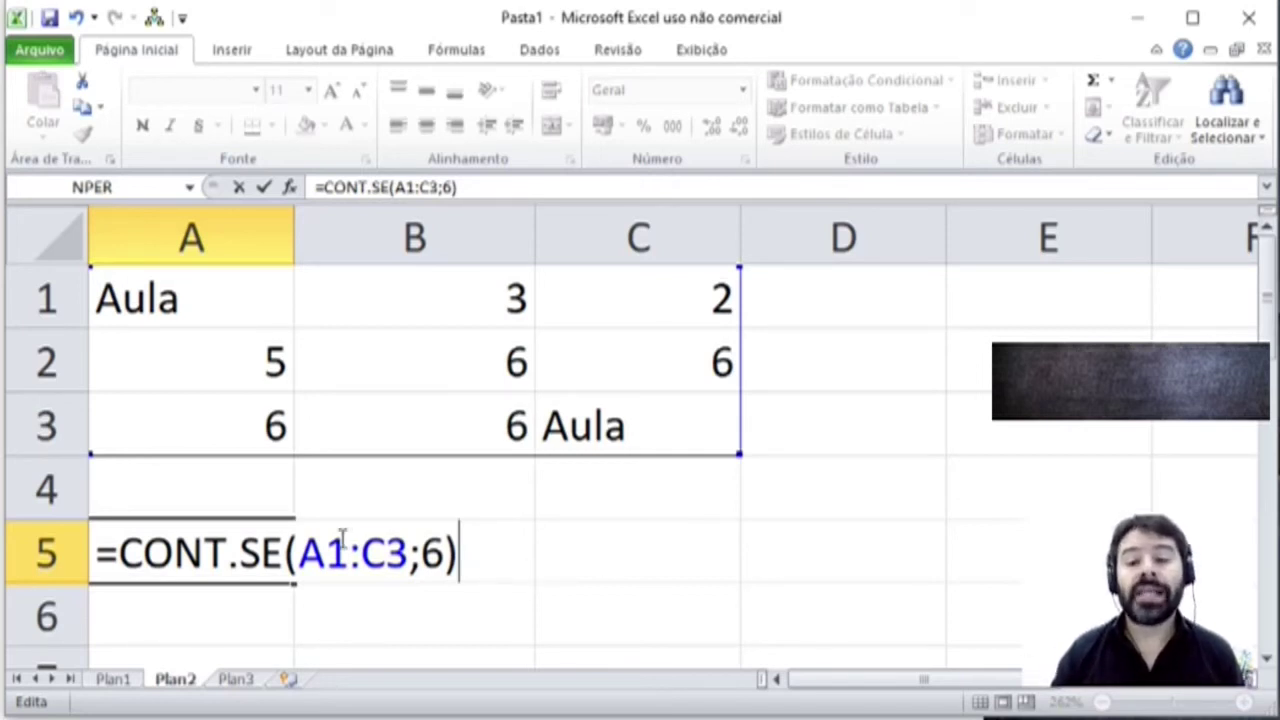
left_click_drag(301, 550, 448, 545)
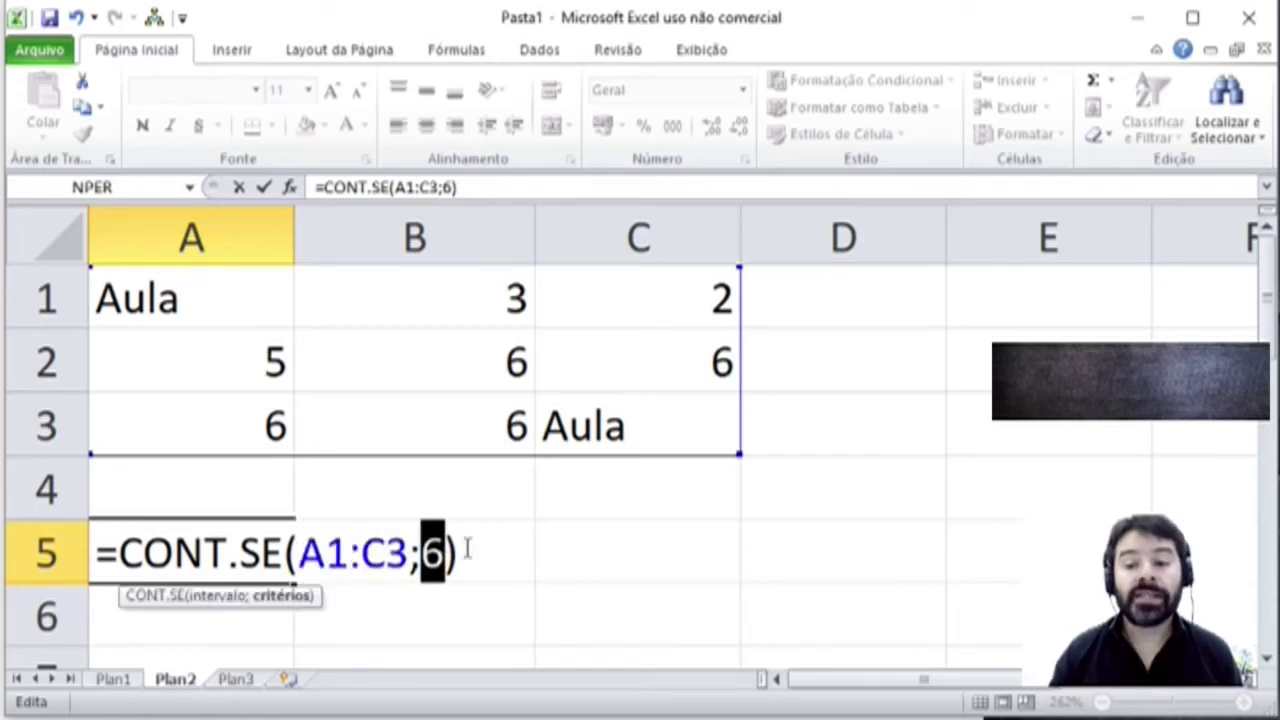
left_click(466, 548)
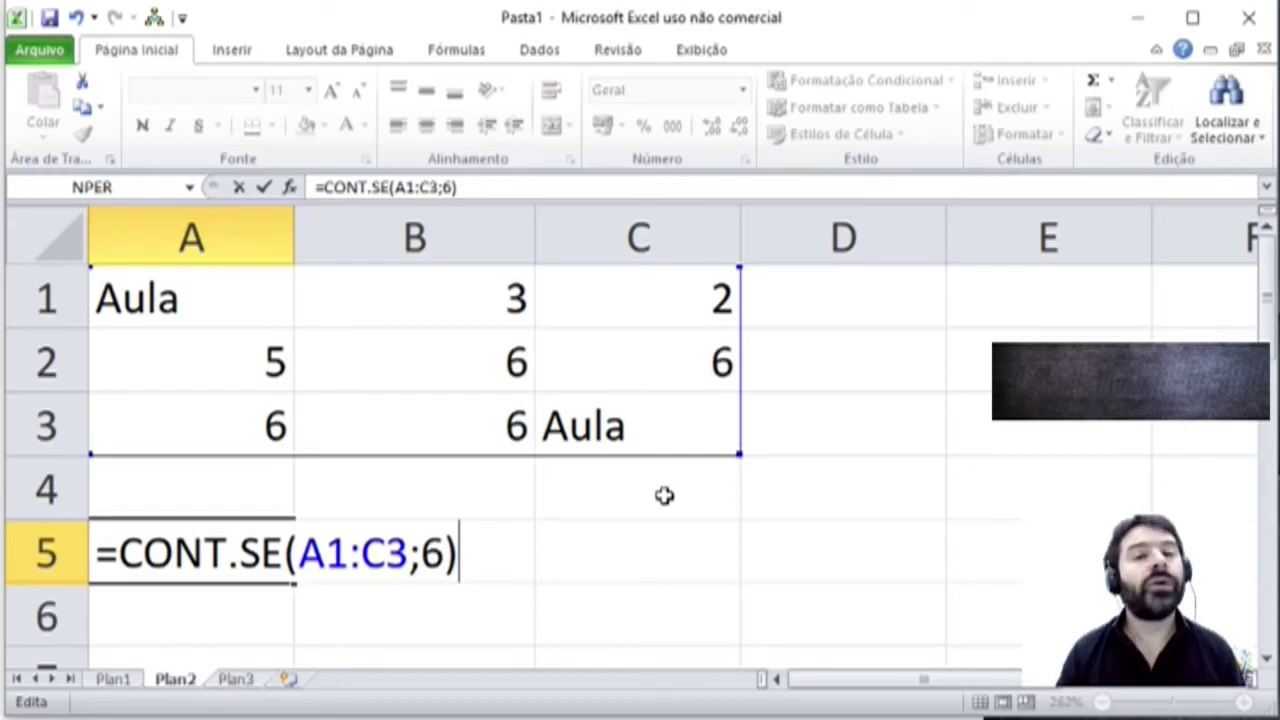
key("Return")
Reopen A5's formula and remove its closing bracket to prepare a new criterion
key("Up")
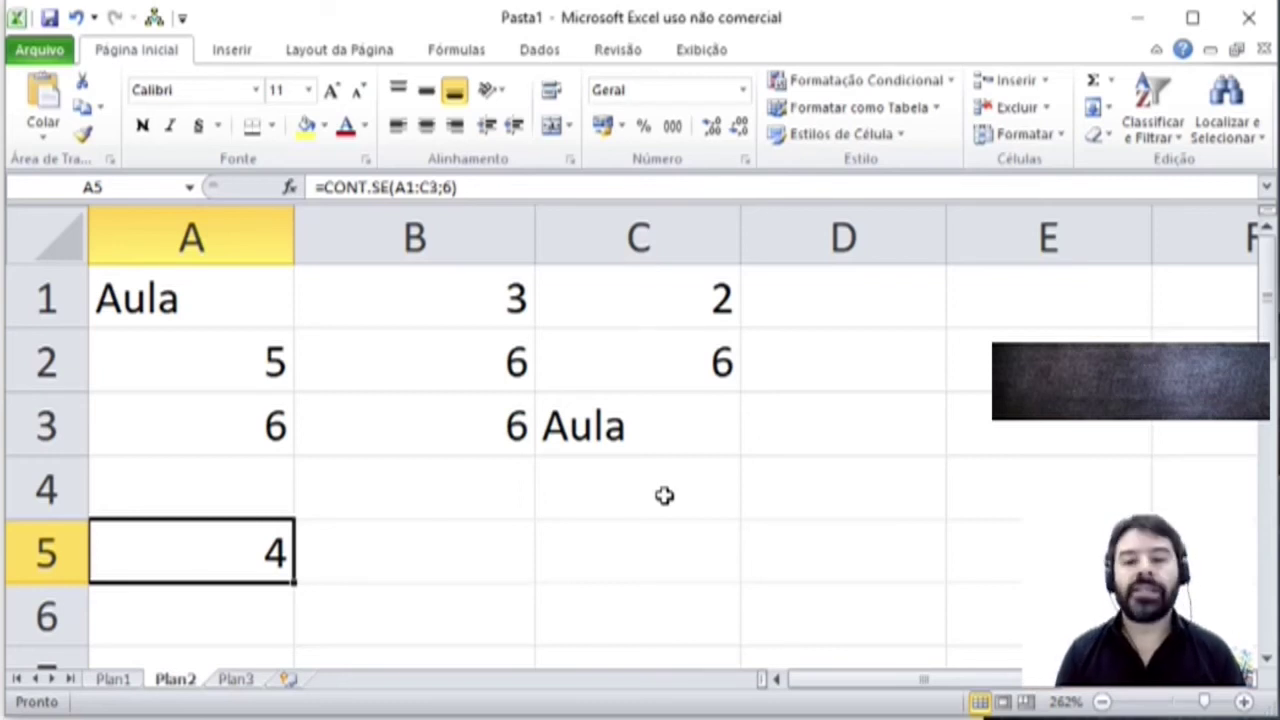
key("F2")
key("BackSpace")
Change A5 to =CONT.SE(A1:C3;"Aula") so it counts the 2 Aula cells
key("BackSpace")
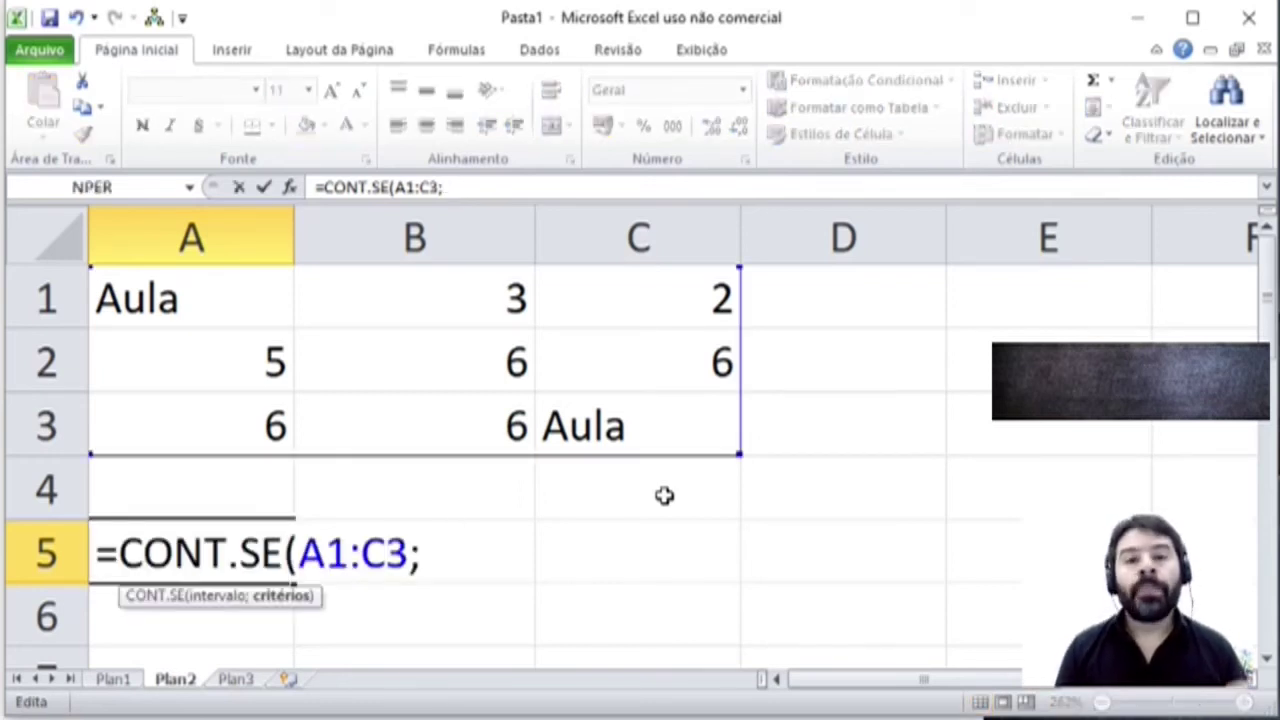
type("\"a")
key("BackSpace")
type("Aula\")")
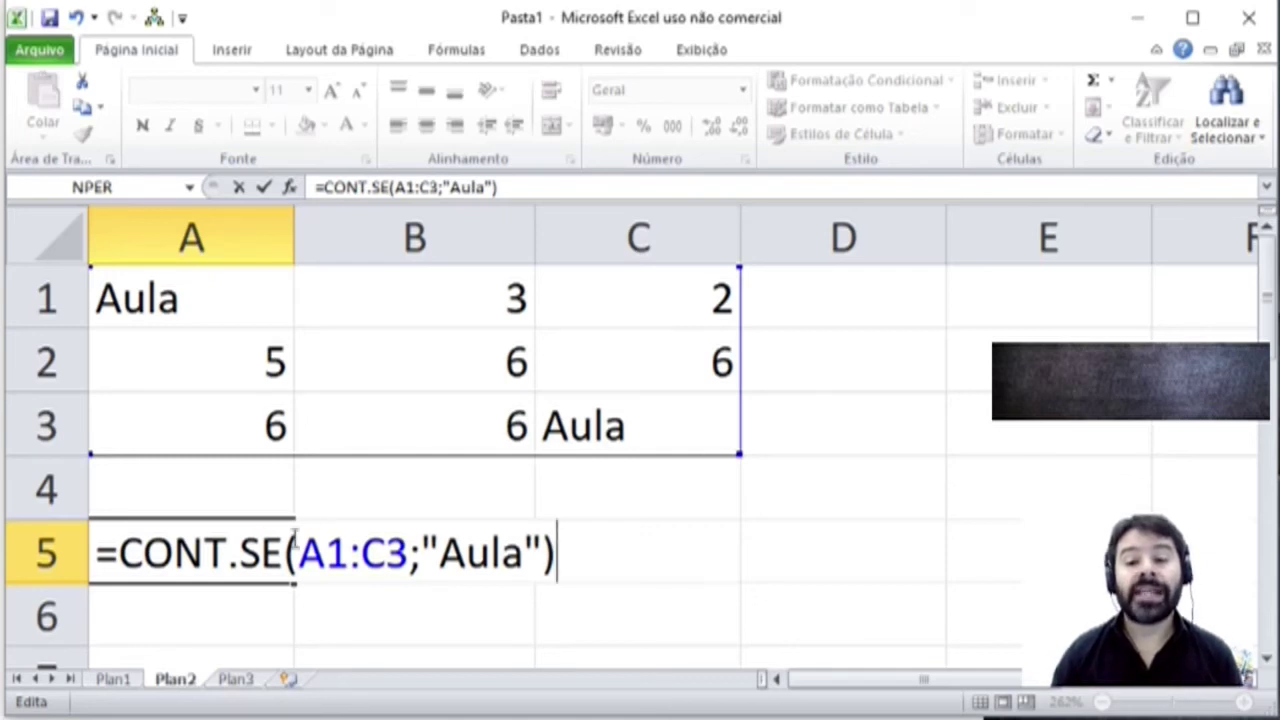
left_click_drag(297, 550, 408, 550)
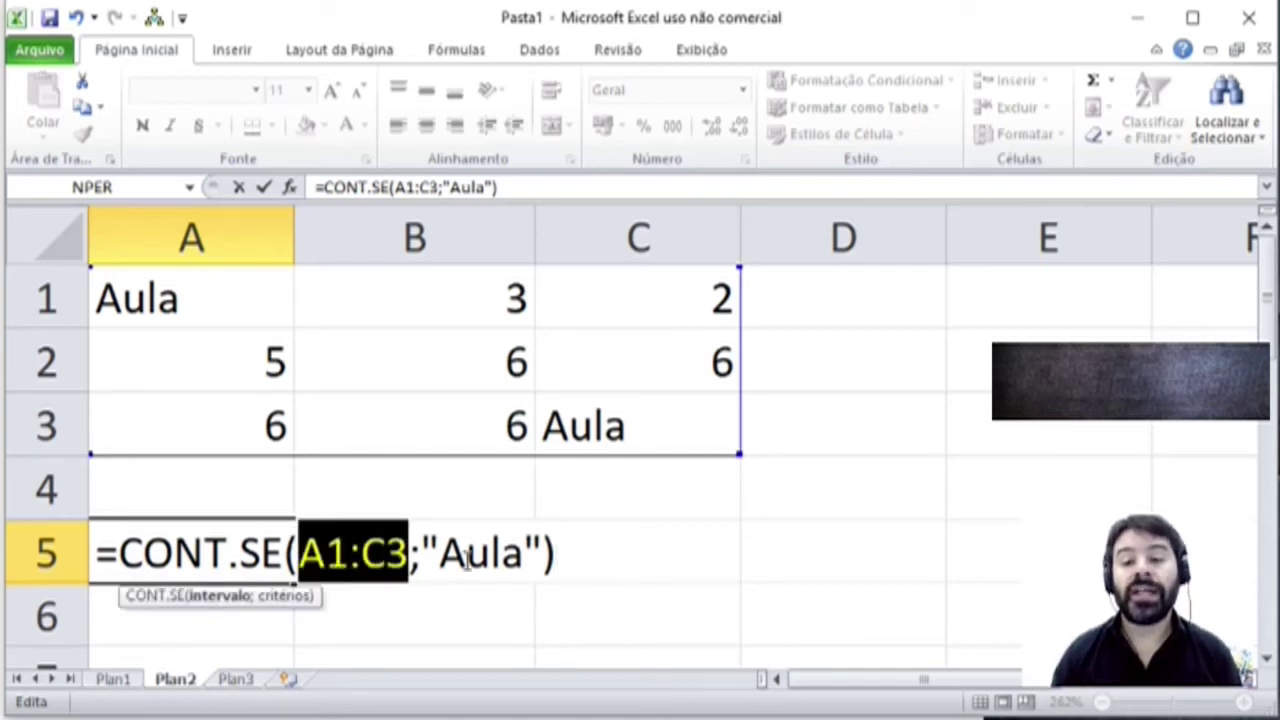
left_click(467, 556)
left_click(562, 557)
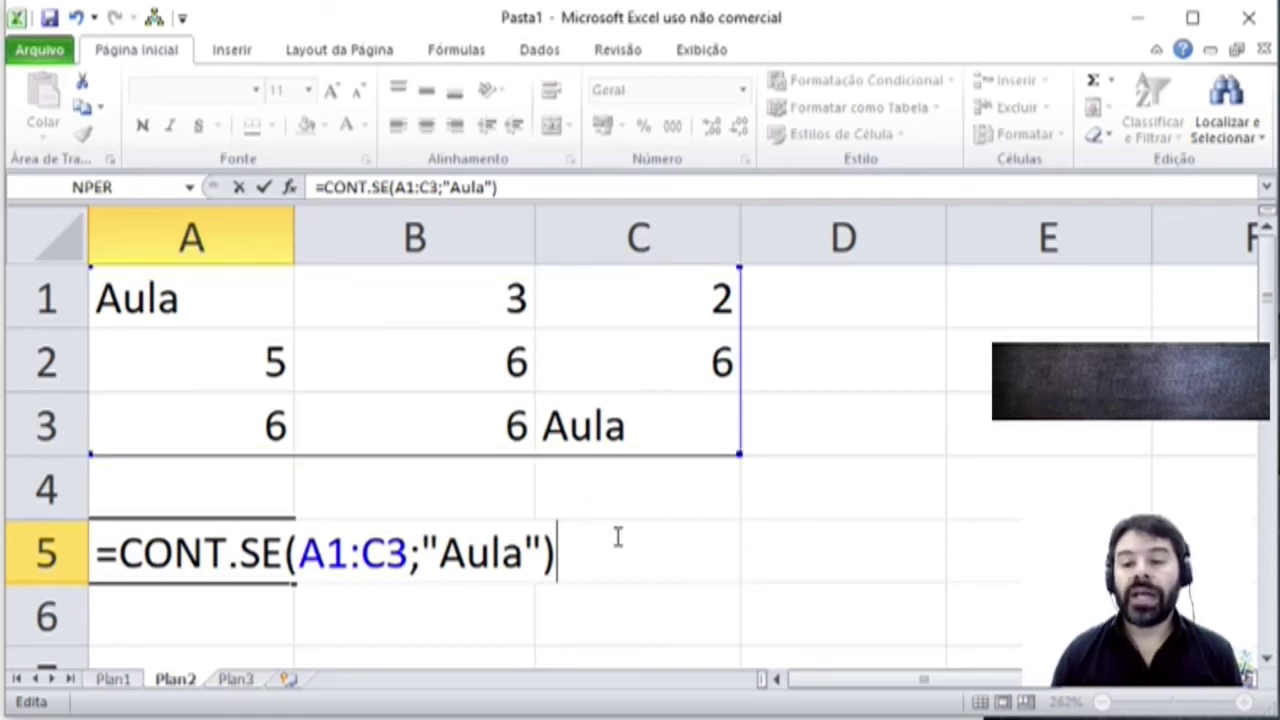
key("Return")
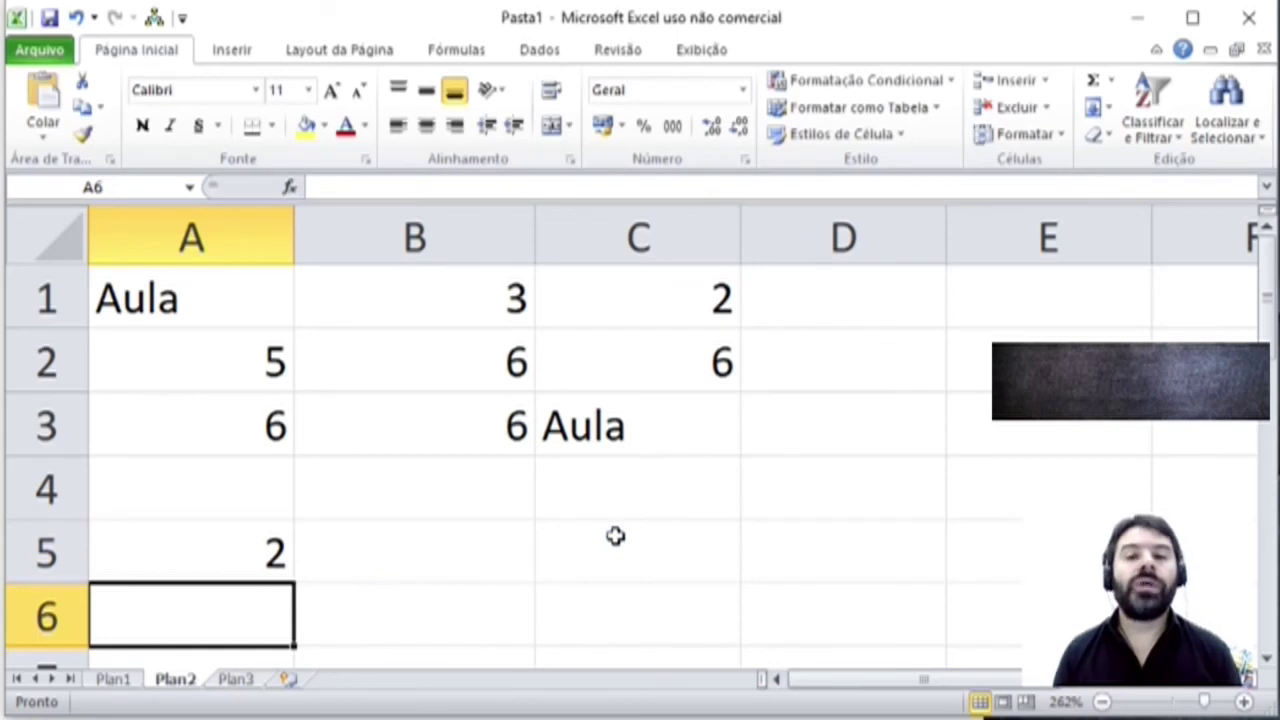
key("Up")
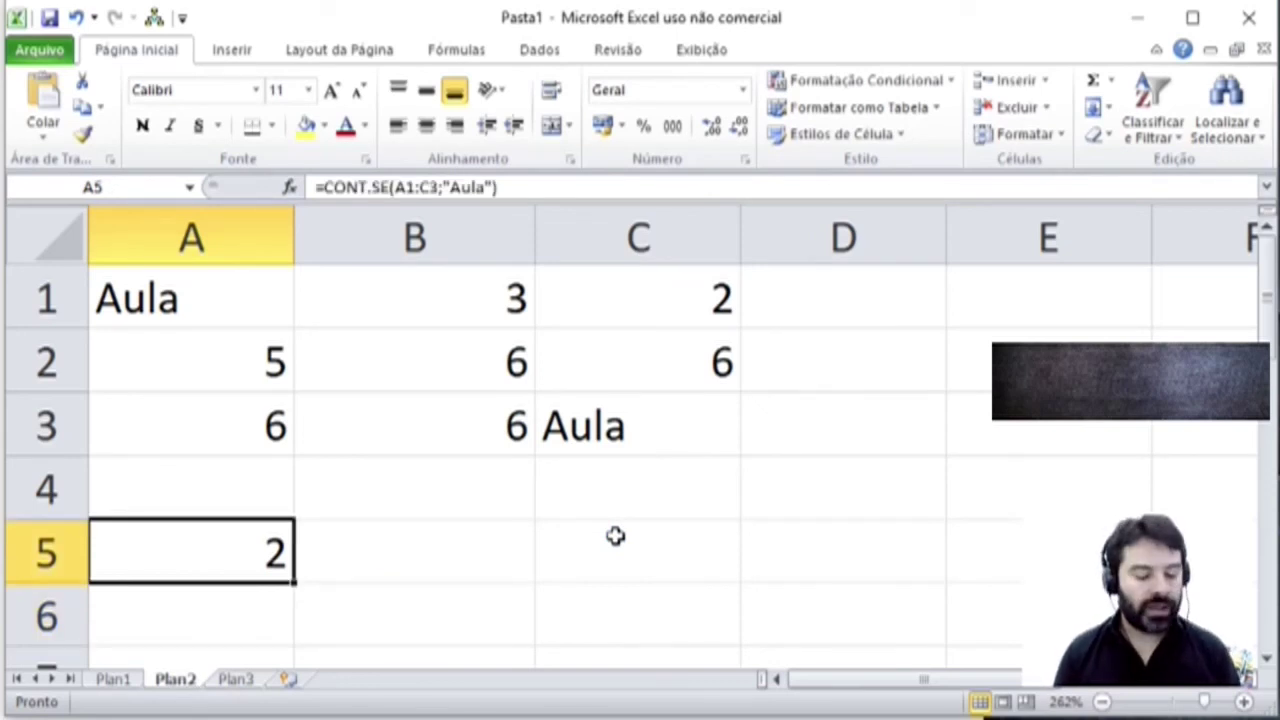
key("F2")
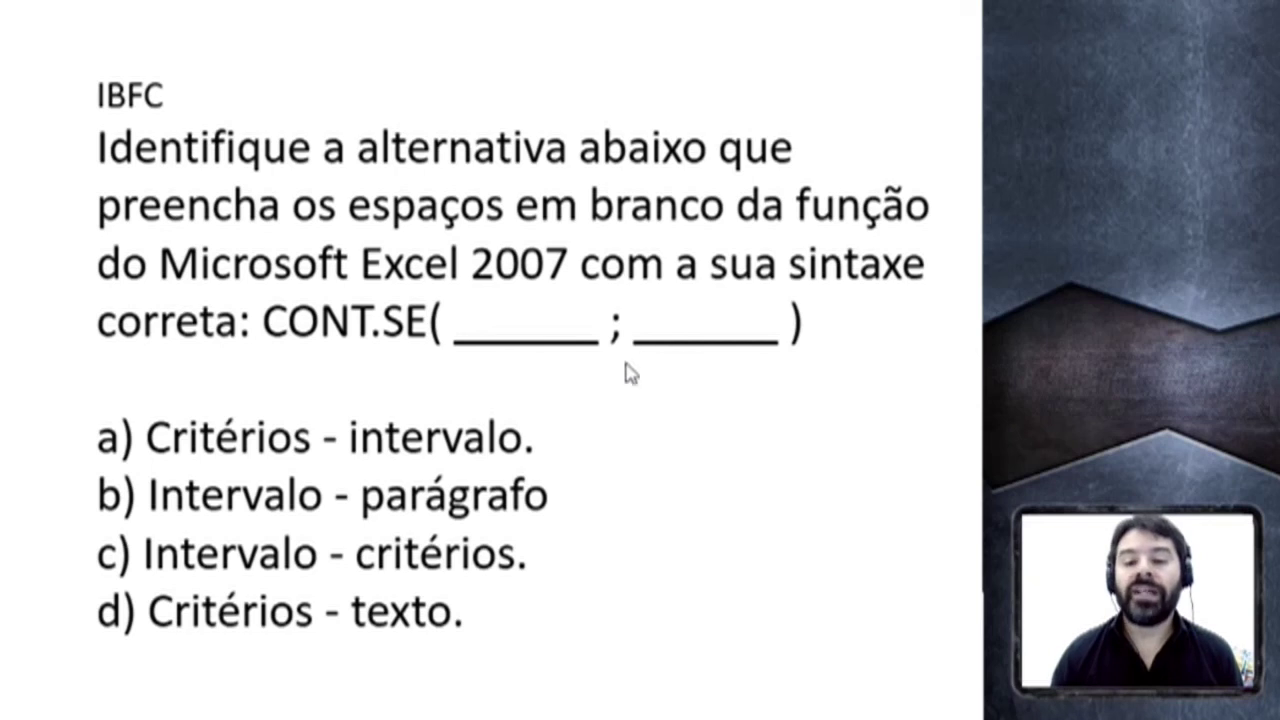
Reveal c) Intervalo - critérios as the correct answer on the quiz slide
left_click(228, 585)
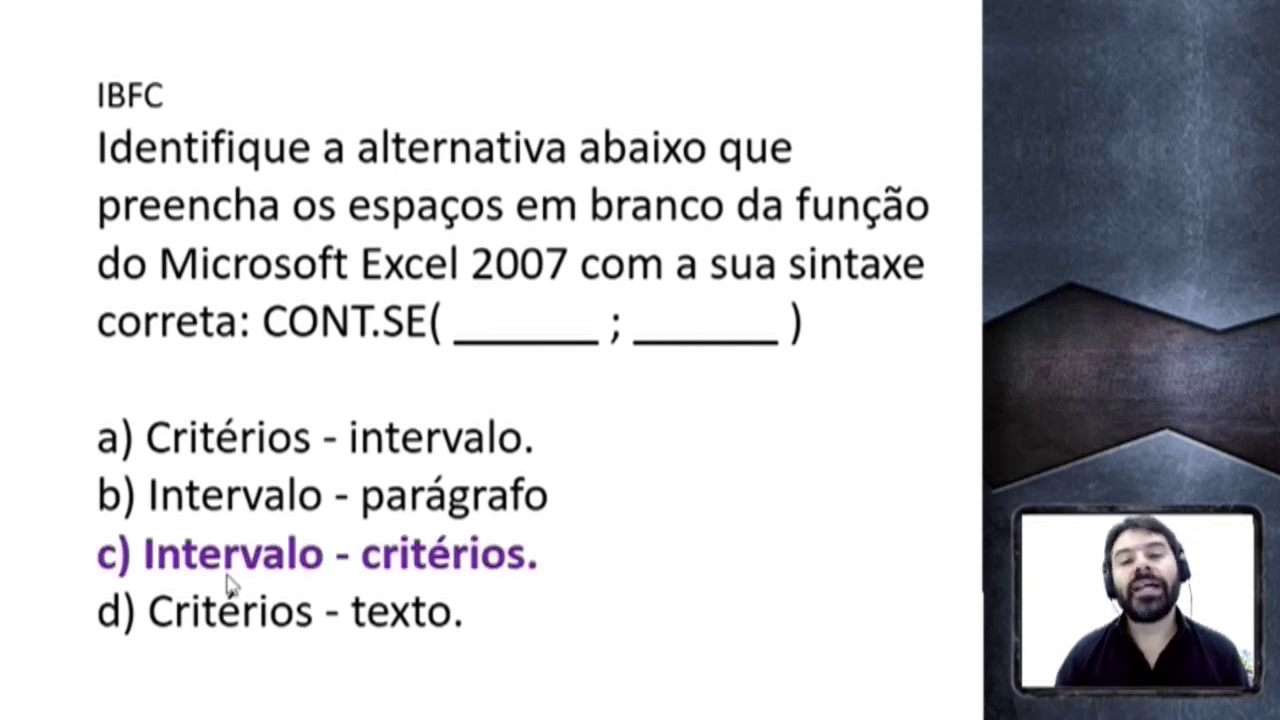